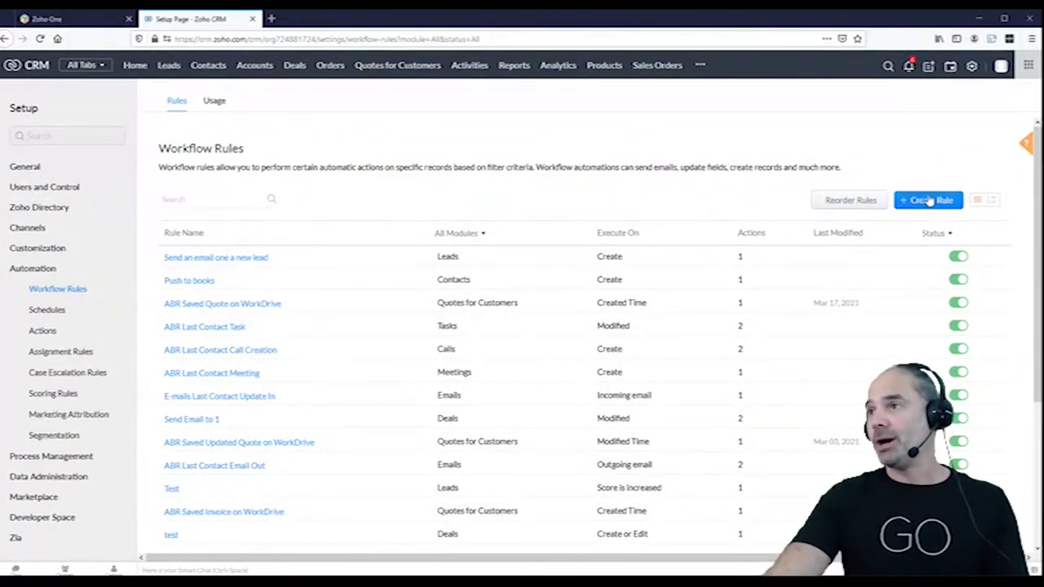
Create a workflow rule named Workflow1 for the Leads module that executes on the Create record action.
click(928, 200)
click(496, 104)
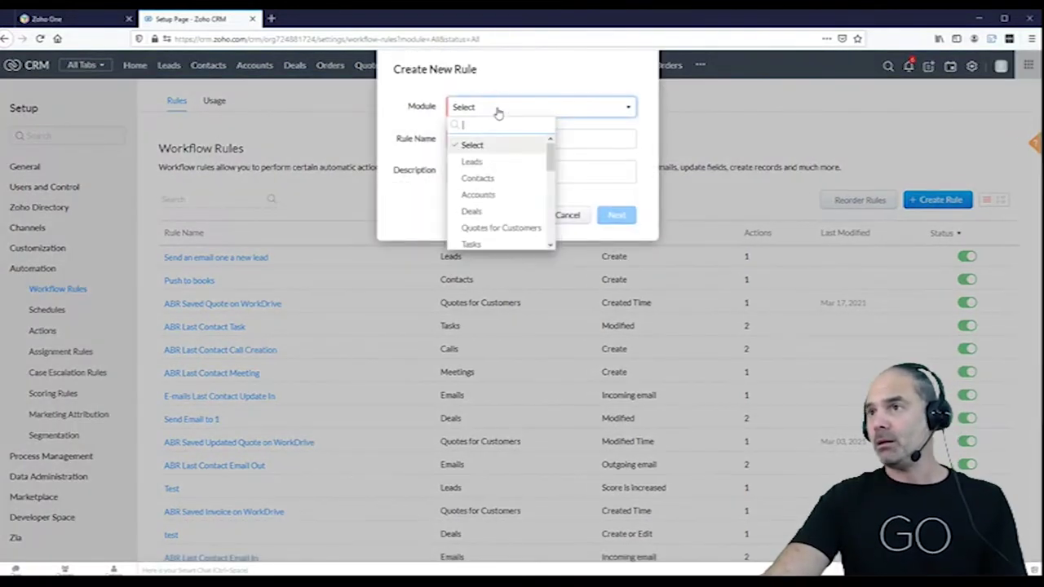
click(488, 162)
click(495, 136)
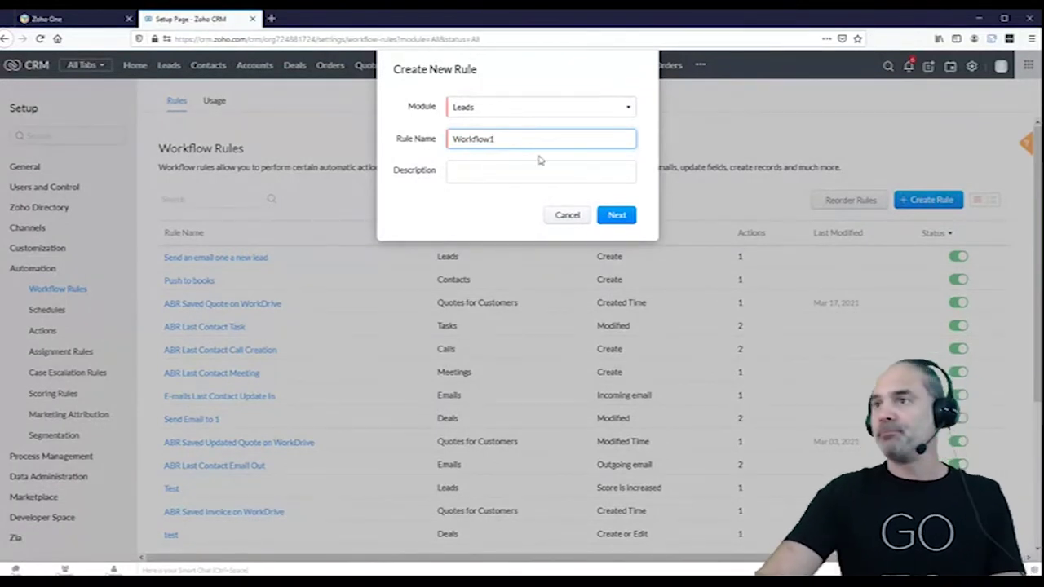
click(611, 217)
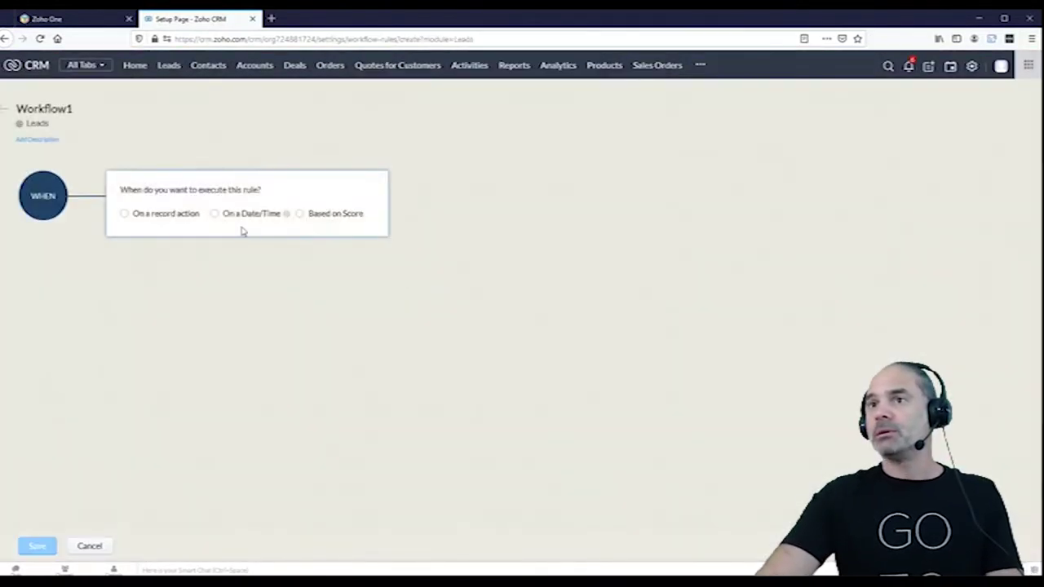
click(183, 214)
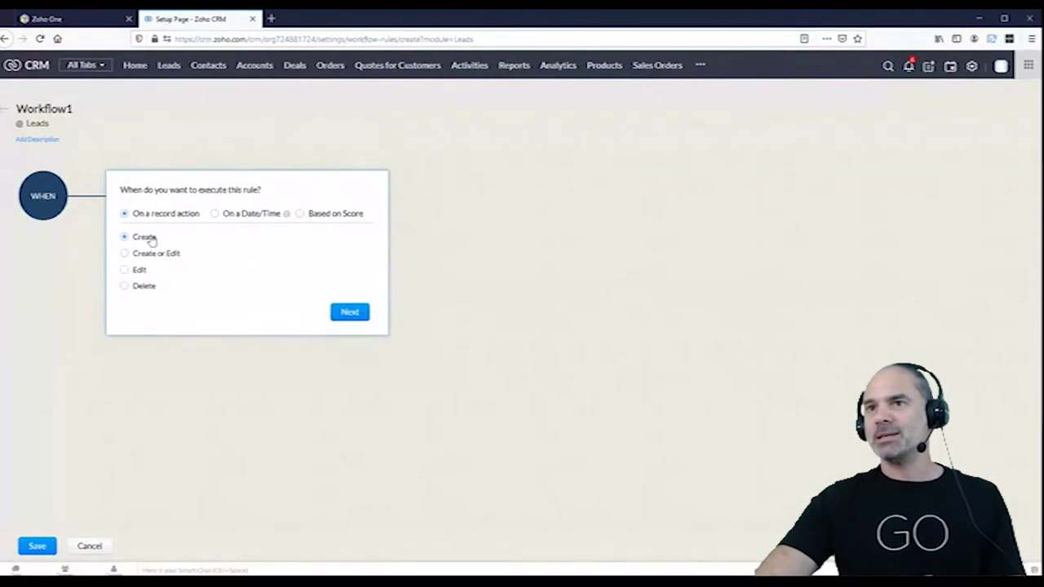
click(352, 315)
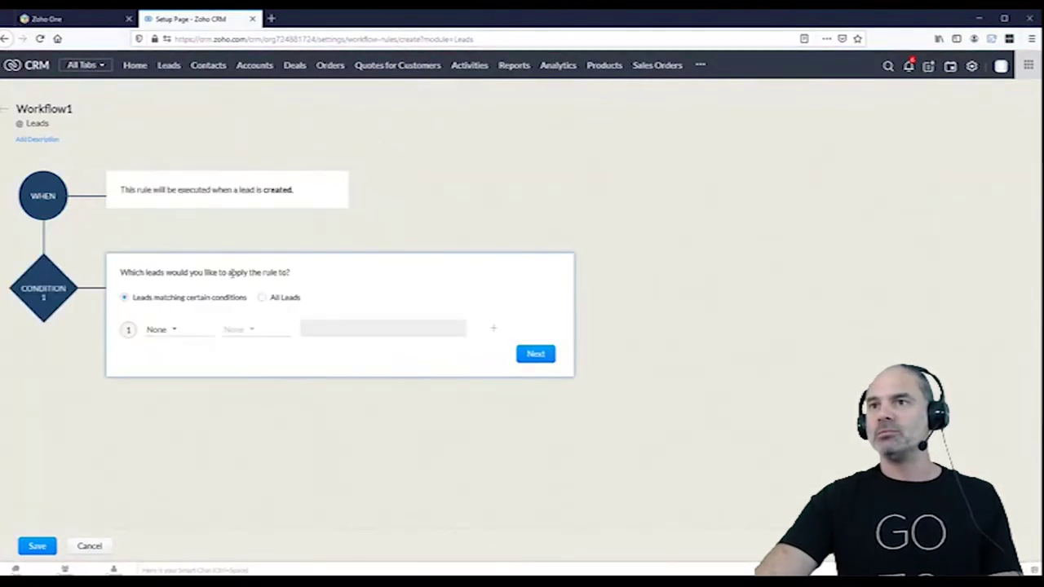
Apply the Workflow1 rule to all leads.
click(156, 337)
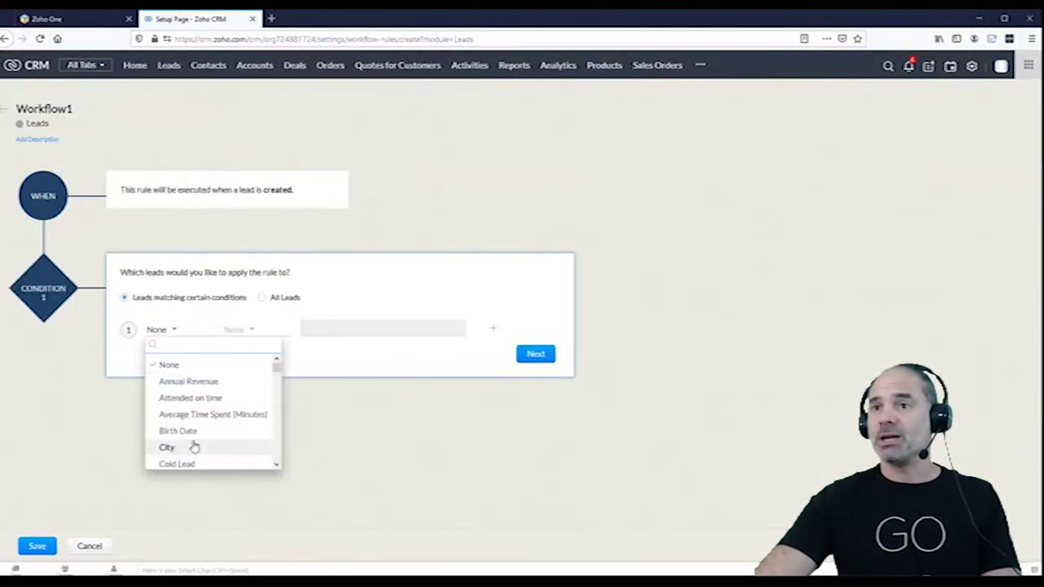
click(287, 302)
click(286, 300)
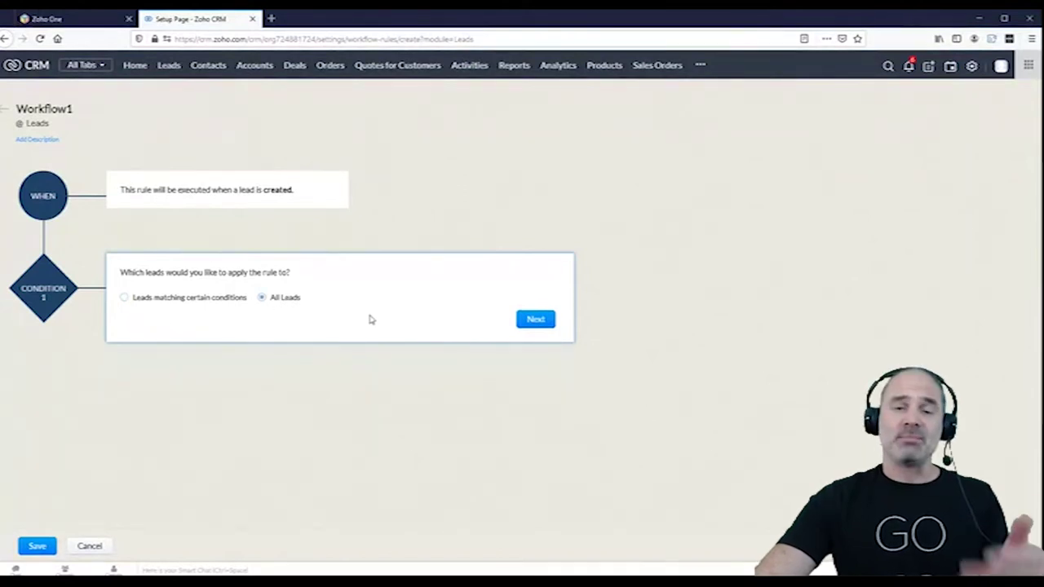
click(535, 318)
mouse_move(133, 421)
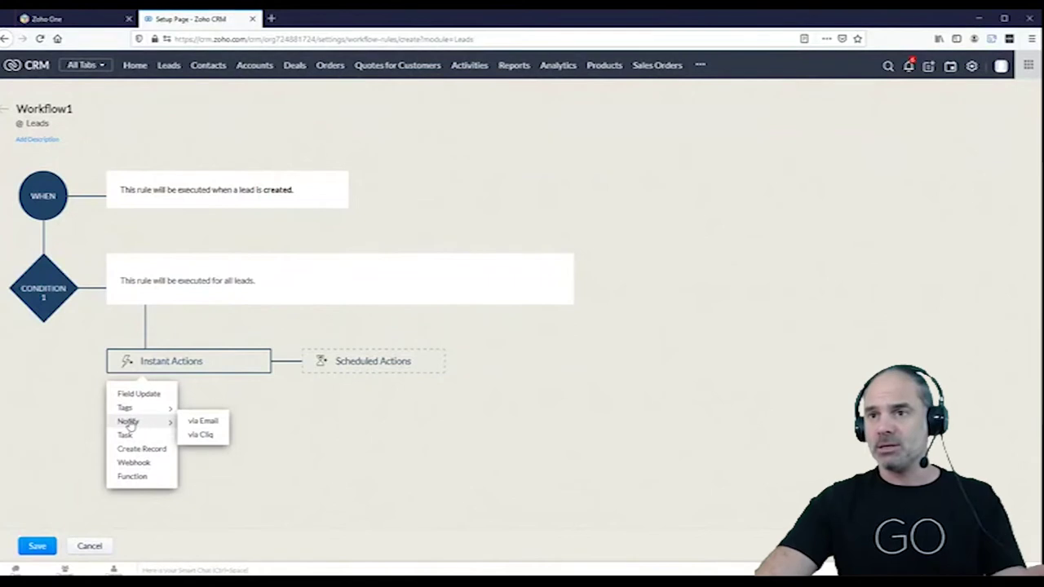
click(305, 325)
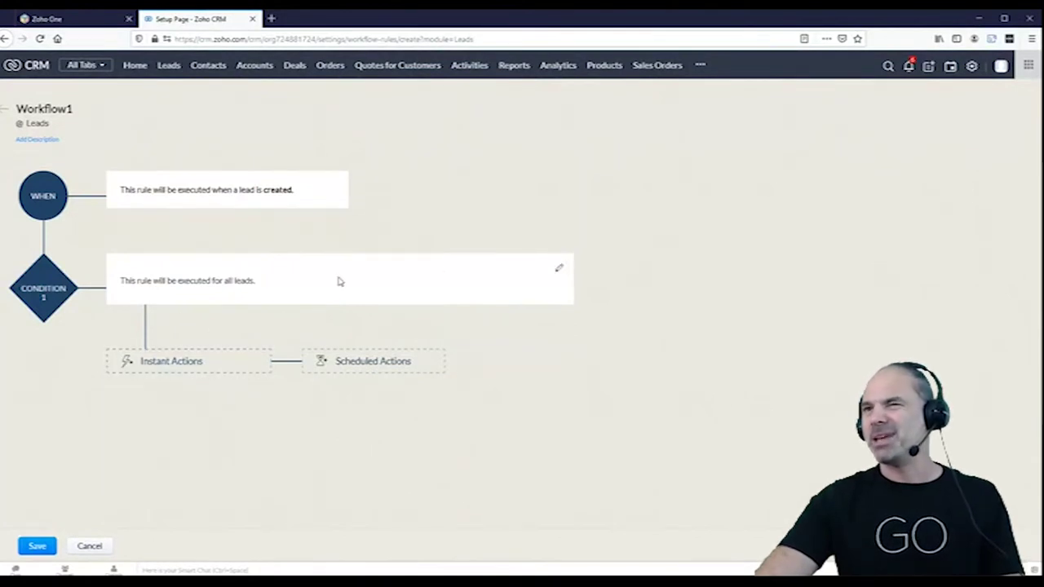
Edit Condition 1 so the rule applies only to leads whose City is not empty.
click(561, 267)
click(219, 299)
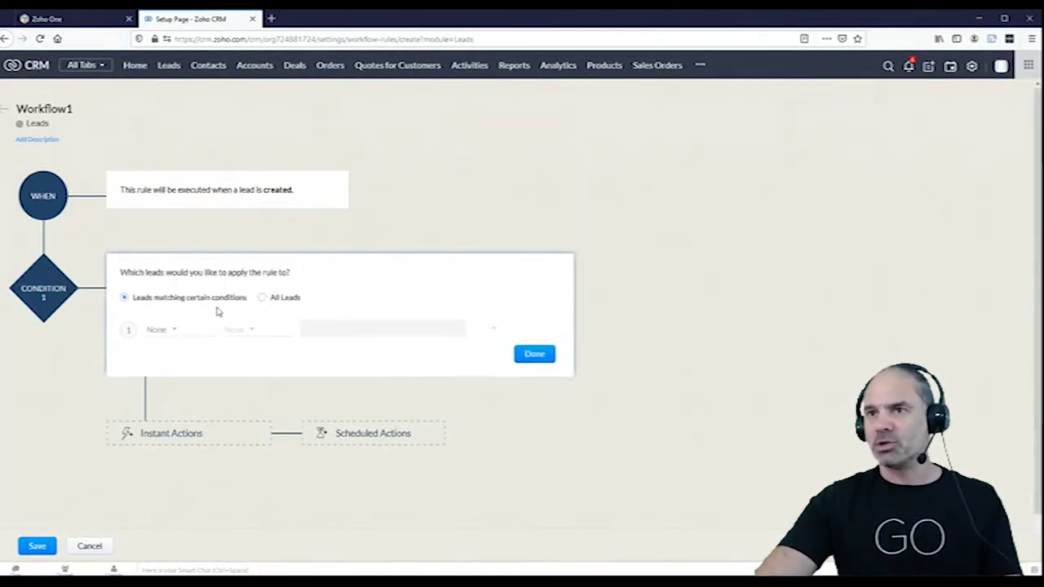
click(175, 331)
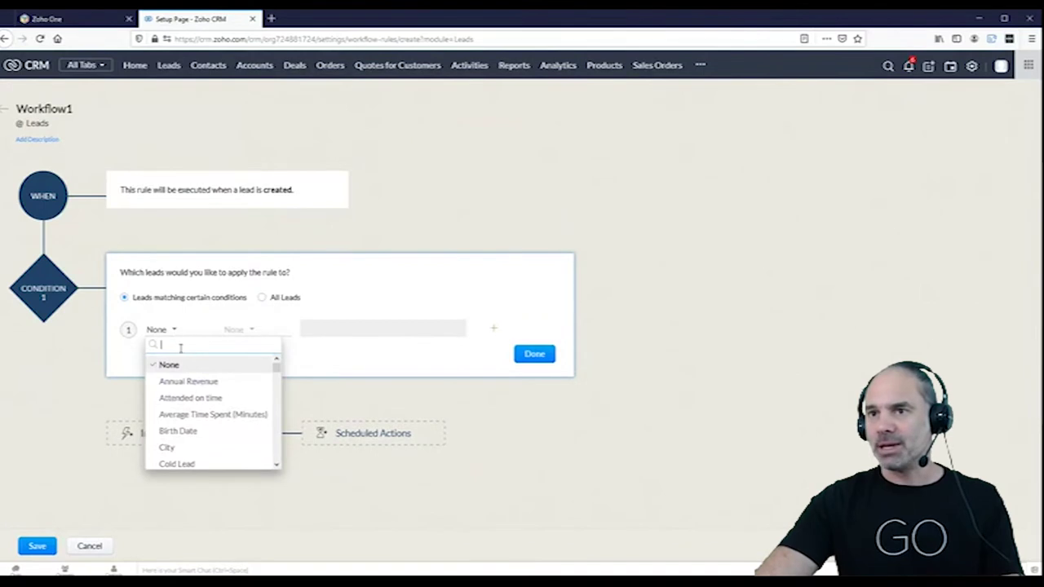
click(168, 449)
click(265, 329)
click(244, 381)
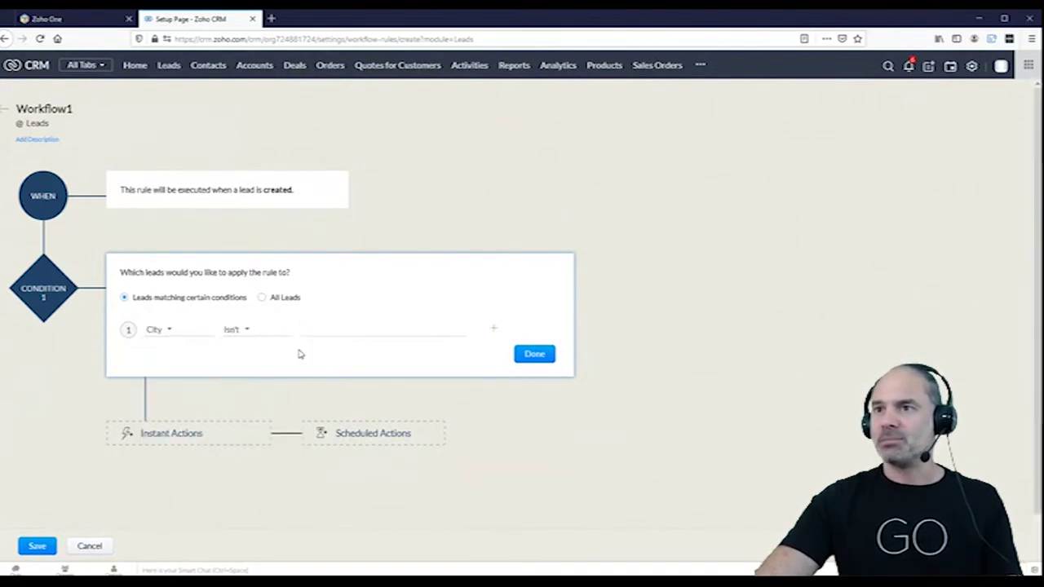
click(249, 330)
scroll(244, 424, down, 1)
click(263, 444)
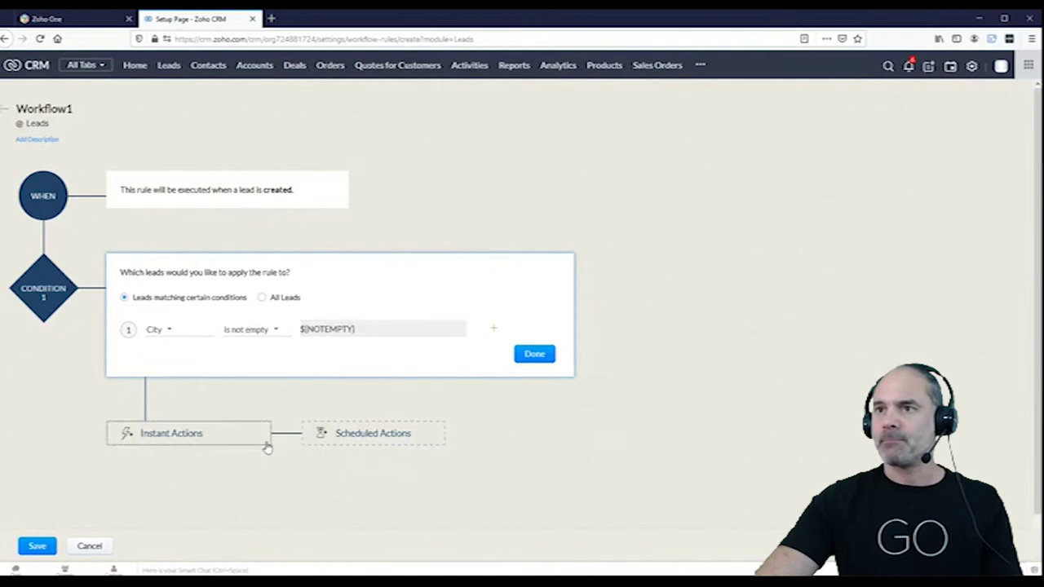
click(536, 355)
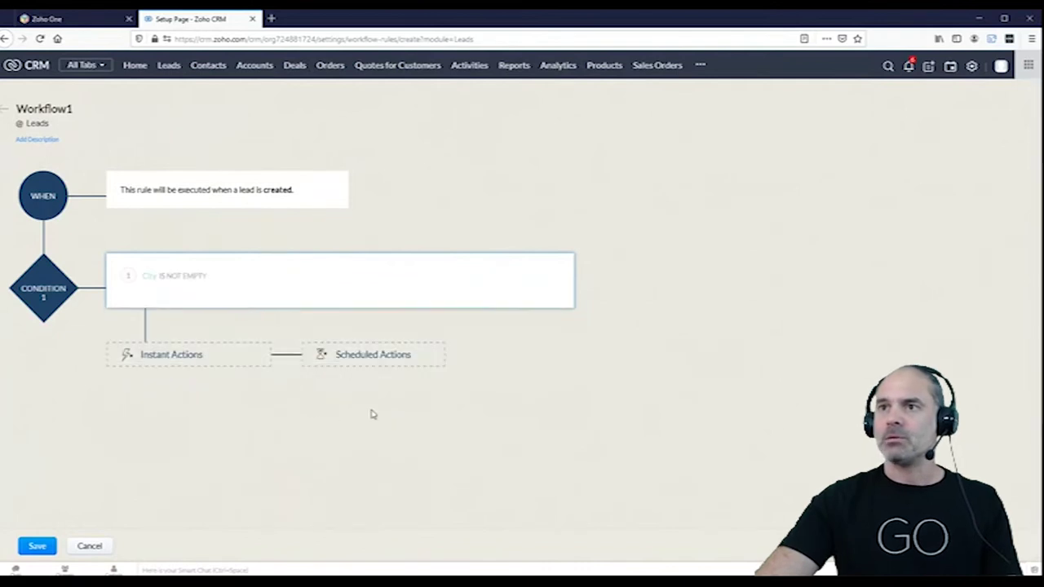
Start a new field update as an instant action for the condition and name it "Change country".
click(195, 359)
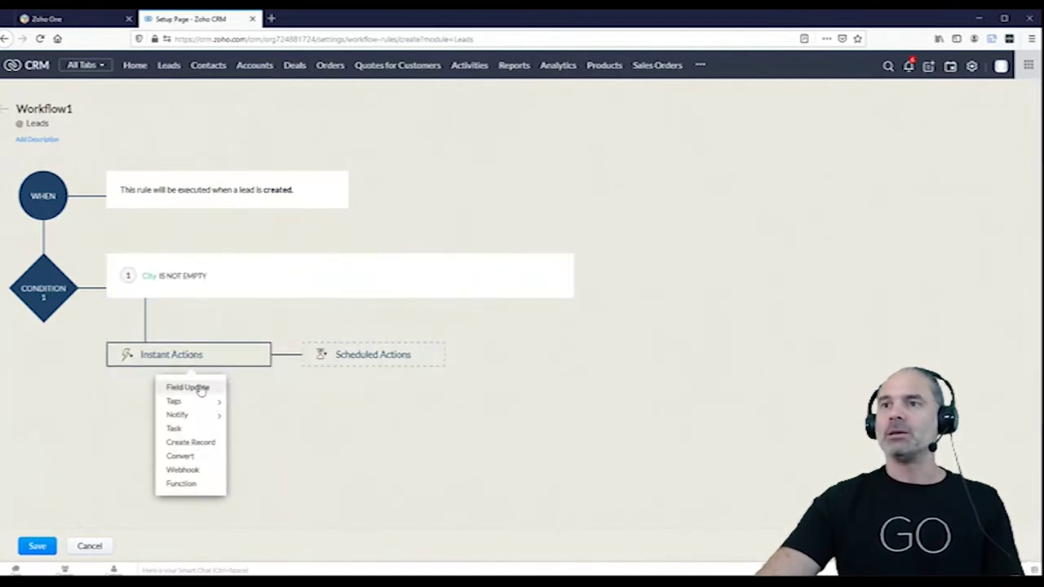
click(196, 389)
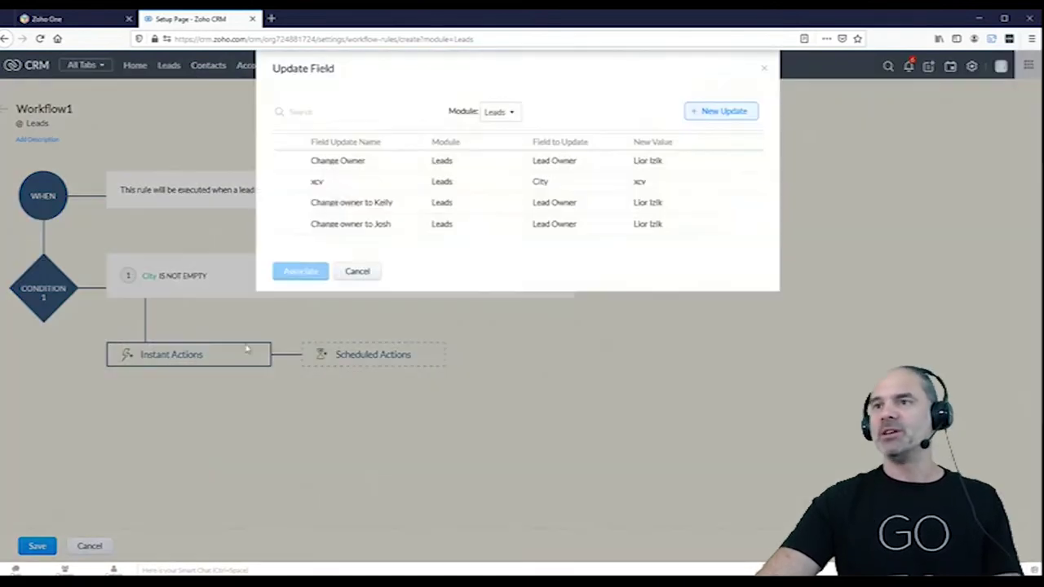
click(716, 111)
click(576, 110)
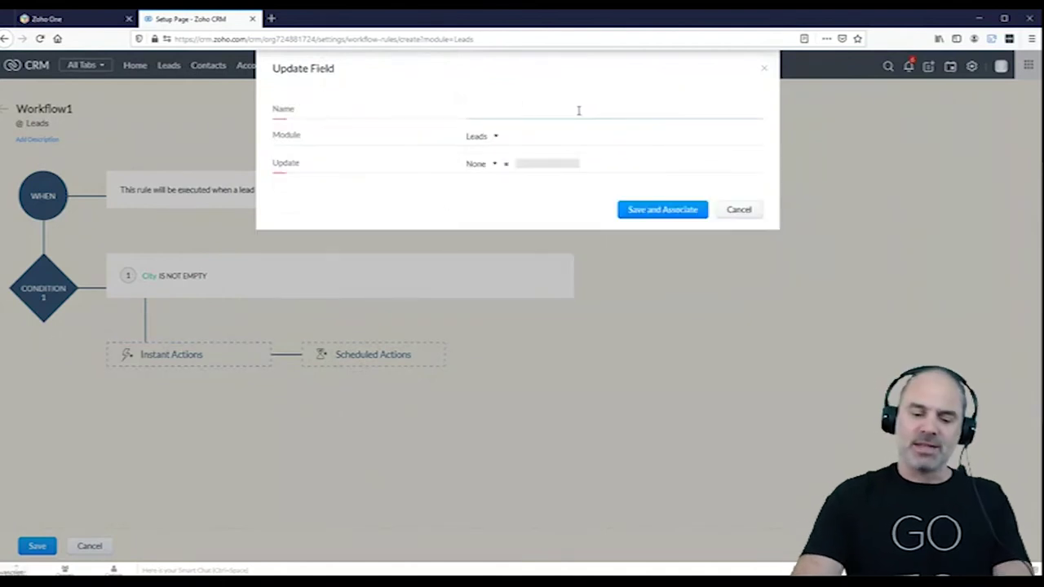
text(Change )
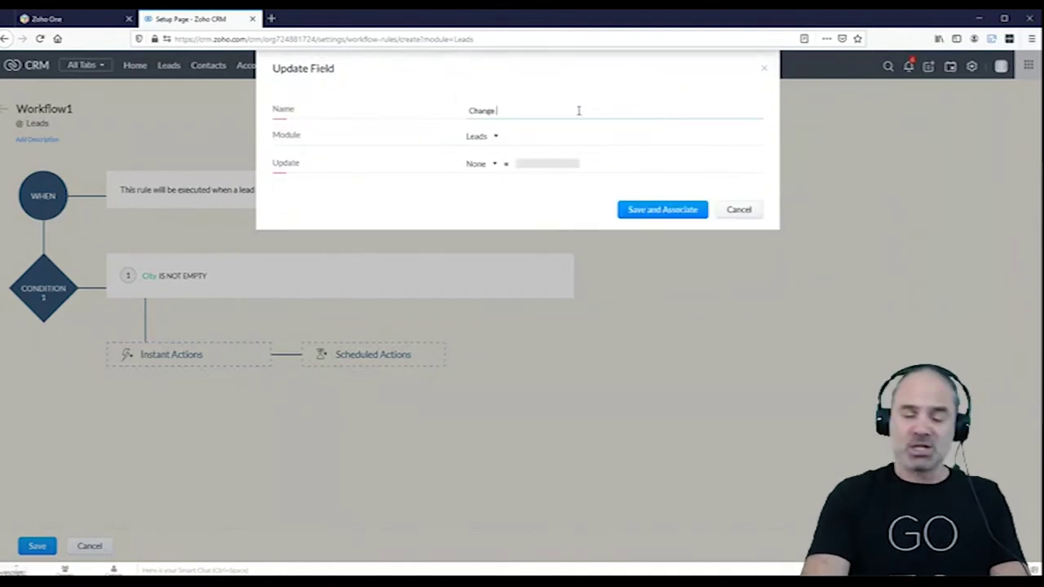
text(country)
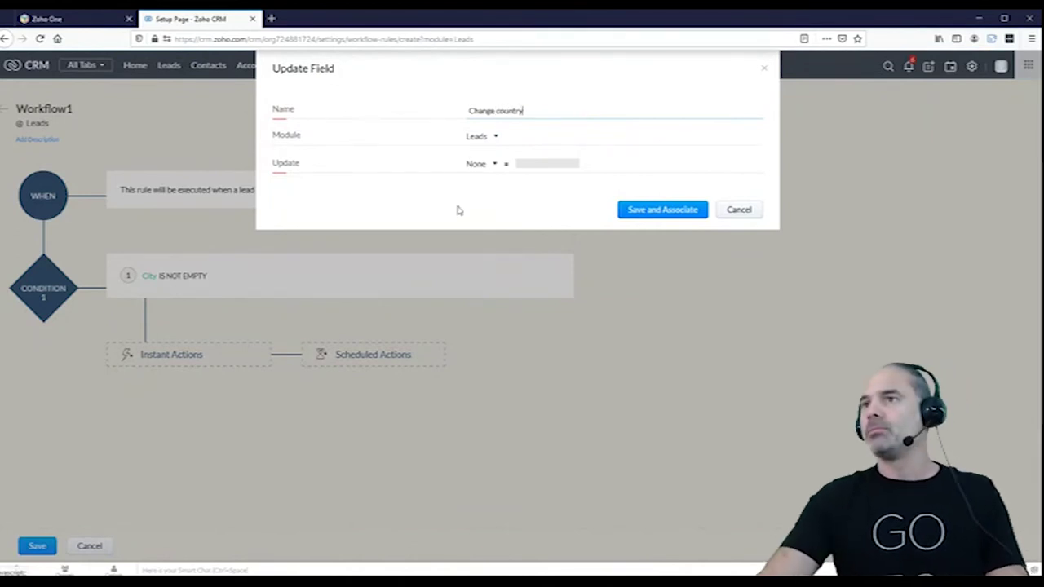
Make the field update set Country to Canada, associate it with the condition, and save the Workflow1 rule.
click(476, 164)
text(coun)
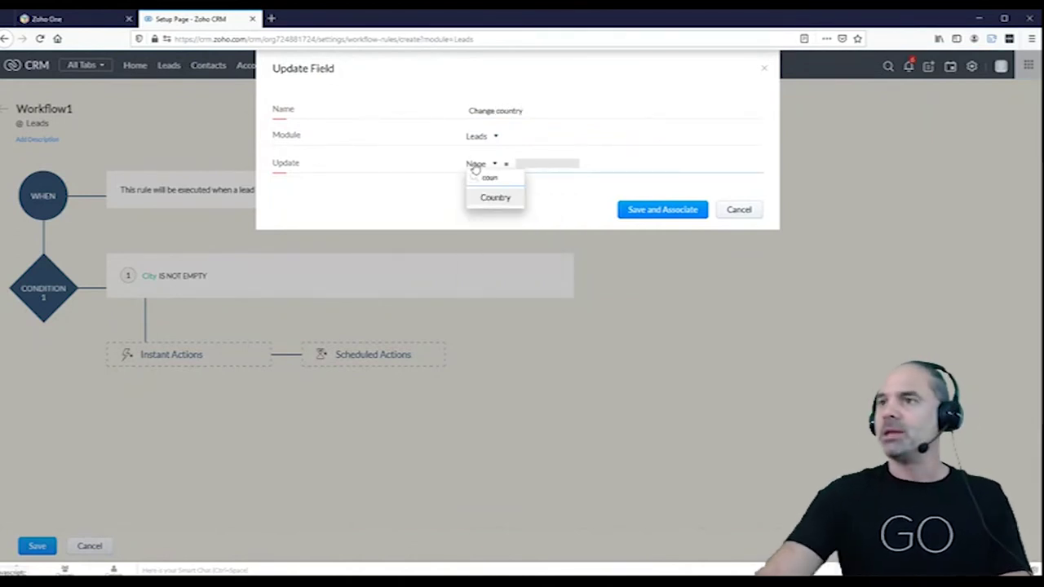
click(496, 198)
click(532, 166)
text(Canada)
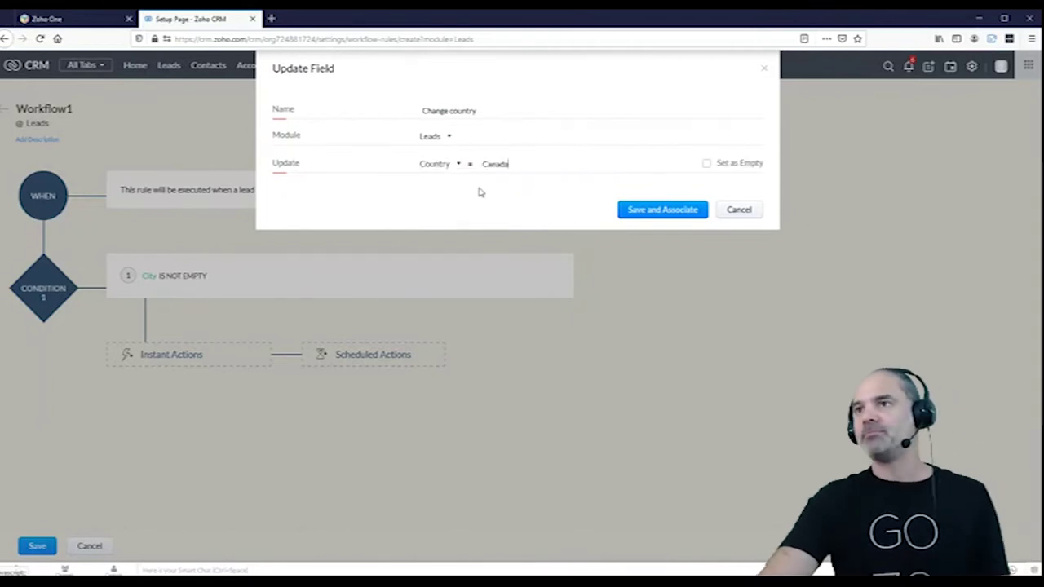
click(636, 210)
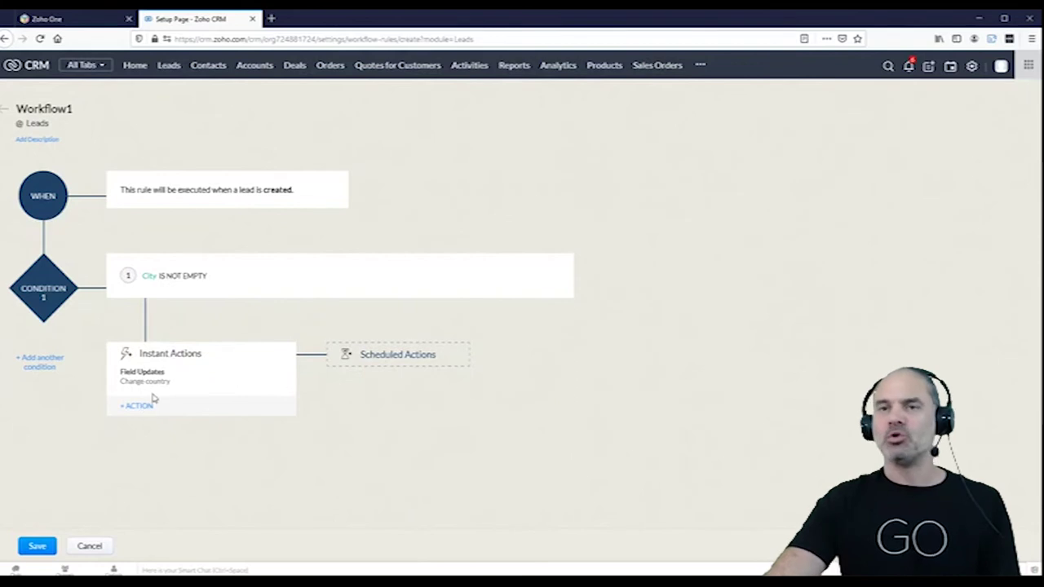
click(37, 546)
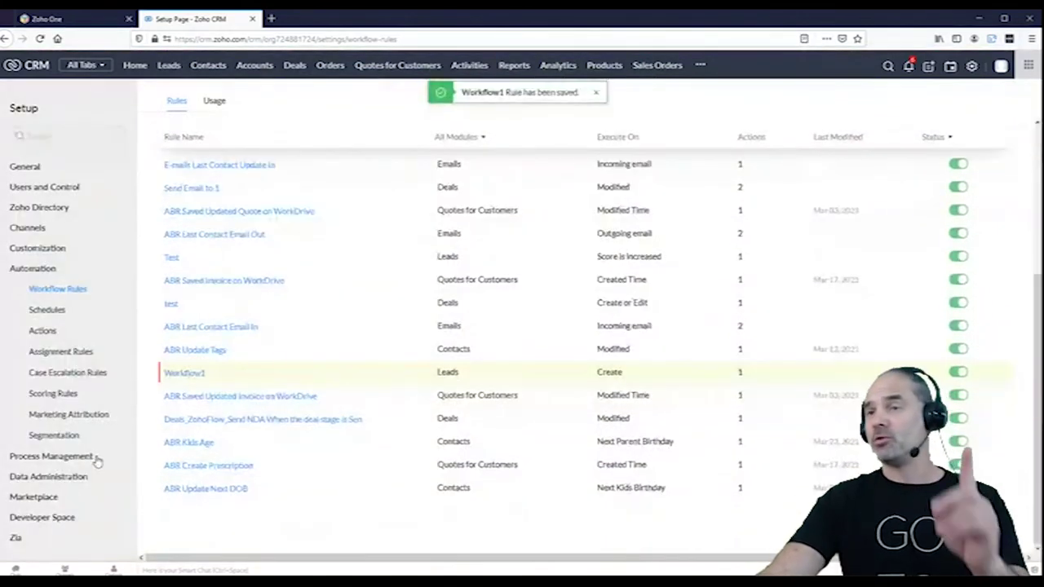
Copy the Workflow1 rule's name and create another rule for the Leads module, named Workflow2.
drag(151, 373, 362, 372)
drag(245, 378, 169, 377)
key(ctrl+c)
scroll(961, 228, up, 3)
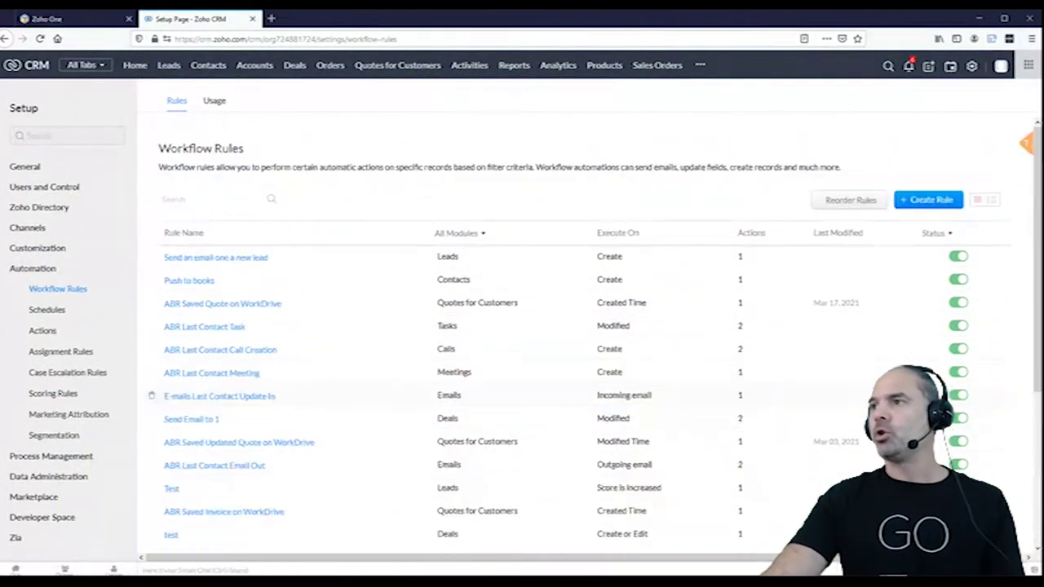
click(930, 199)
click(477, 107)
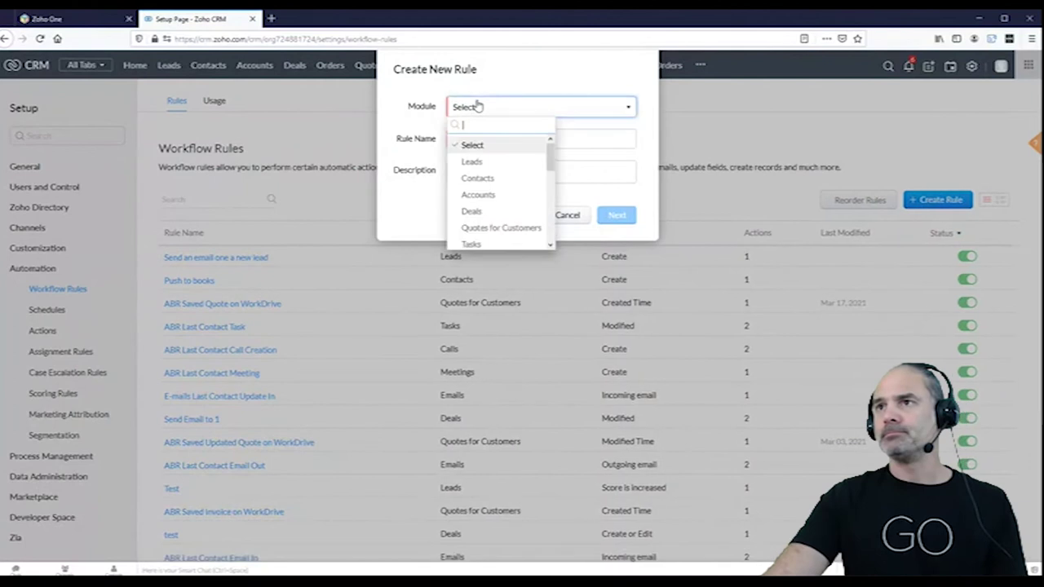
click(482, 162)
key(Tab)
key(ctrl+v)
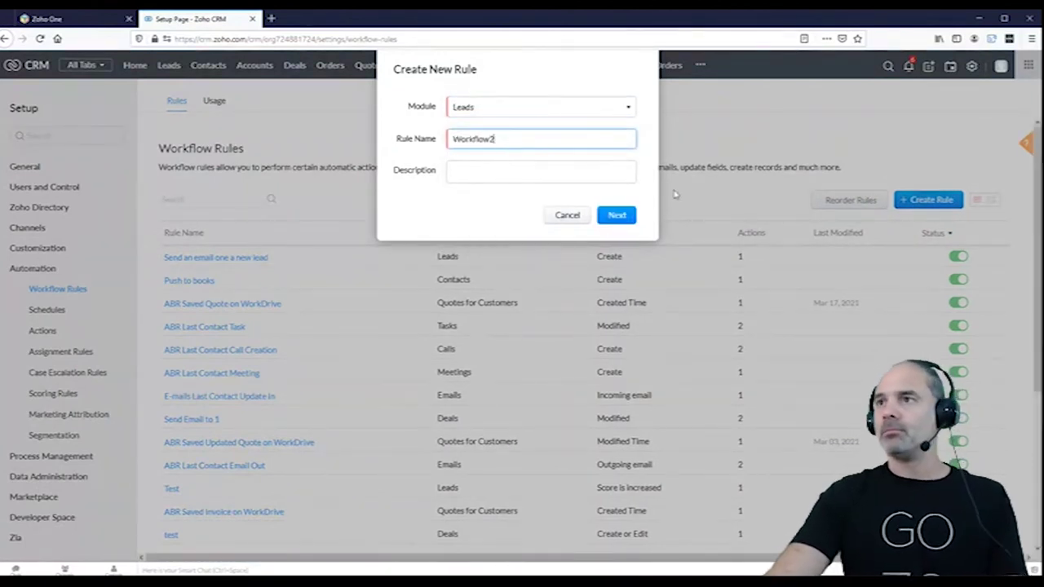
click(626, 215)
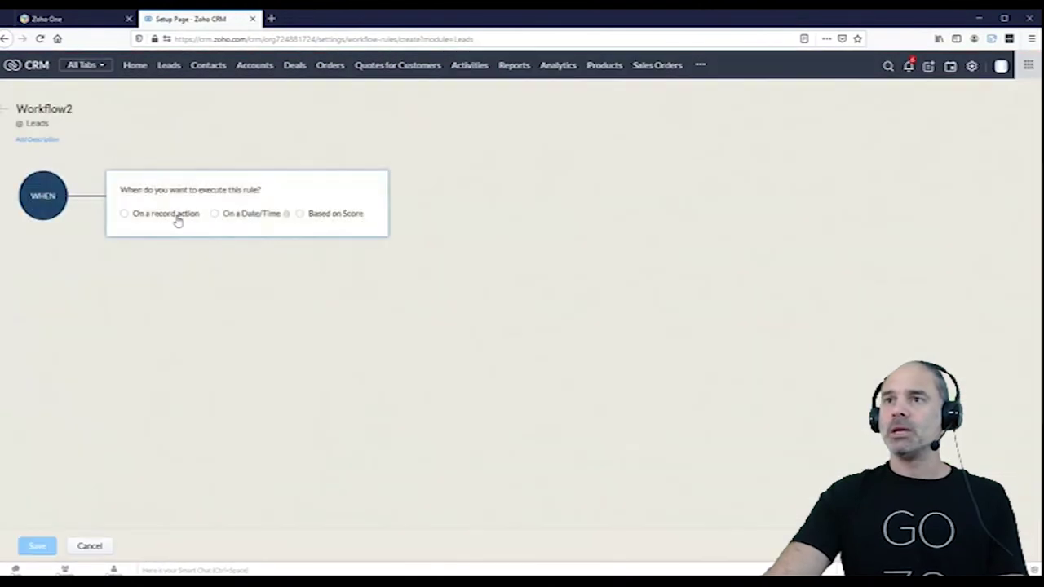
Execute Workflow2 when a record is created or edited, repeating it whenever a lead is edited.
click(169, 214)
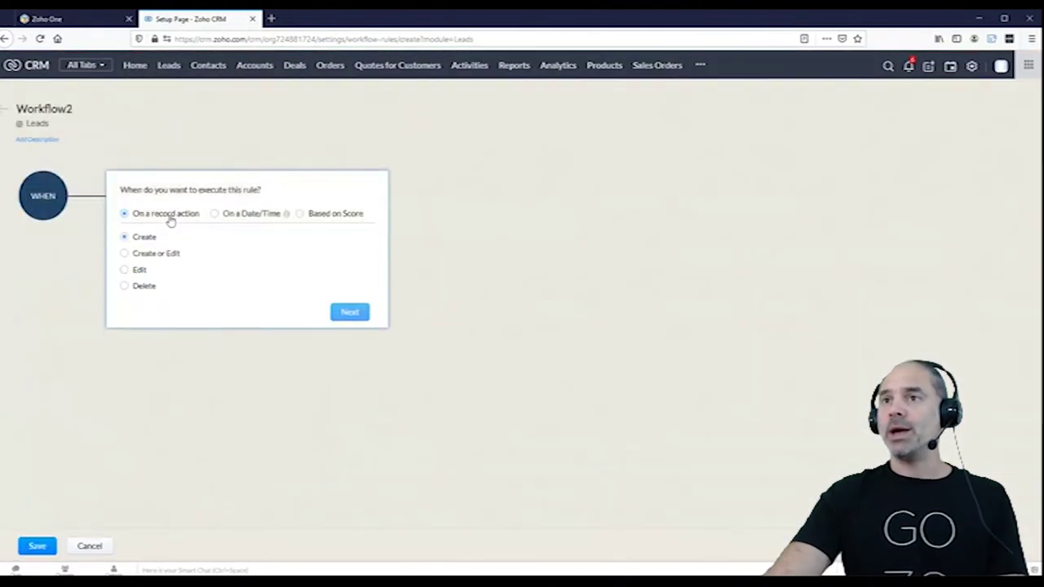
click(146, 256)
click(146, 281)
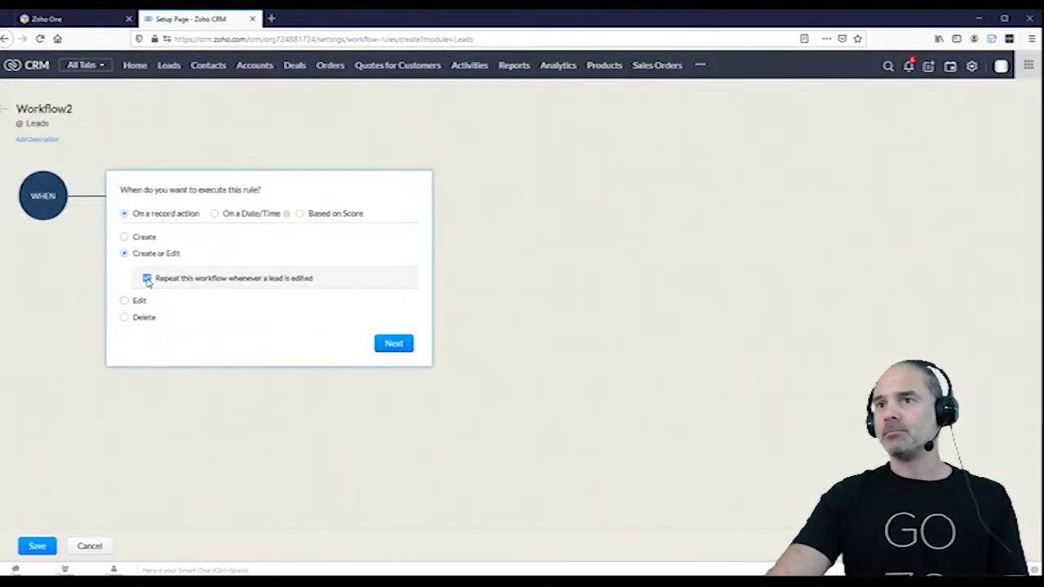
click(382, 346)
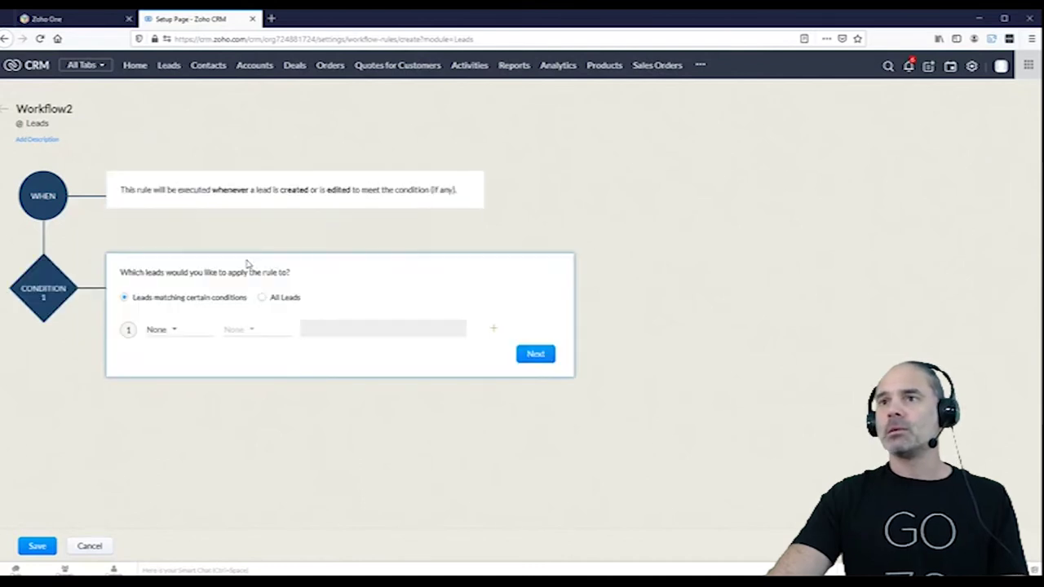
Limit the rule to leads matching the condition Country is Canada.
click(169, 329)
text(count)
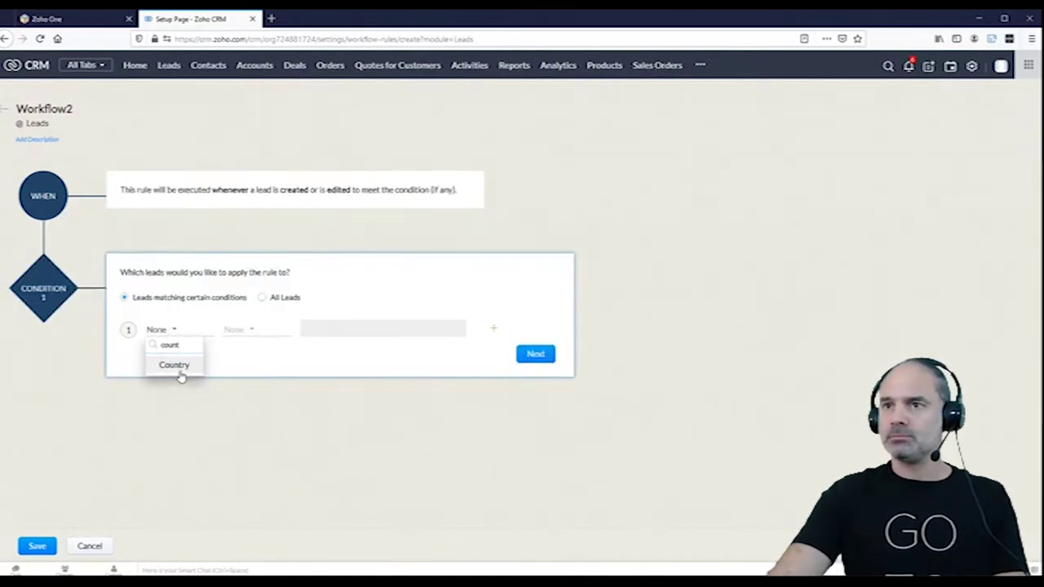
click(178, 367)
click(243, 329)
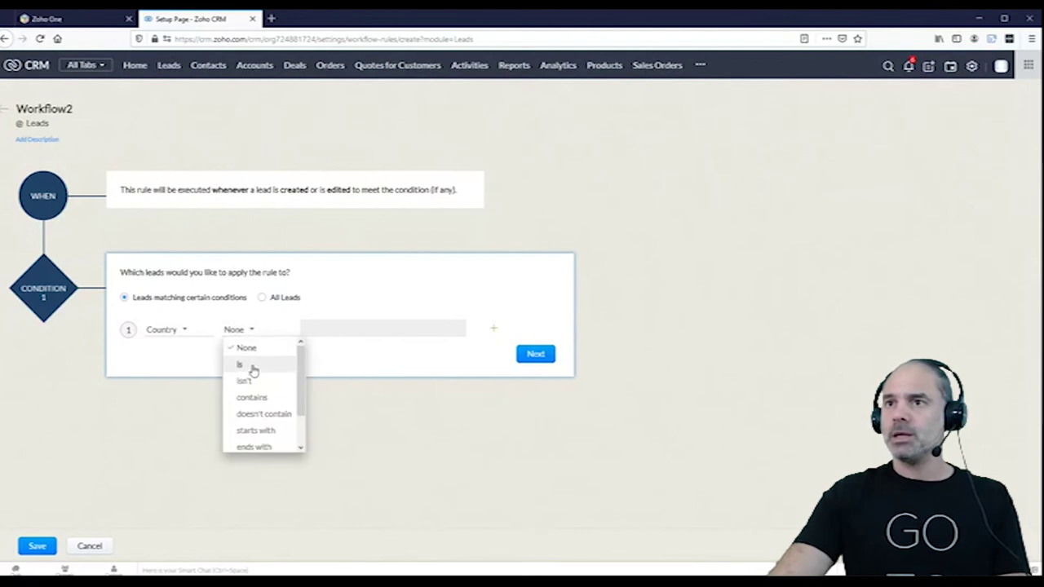
click(245, 378)
text(Canada)
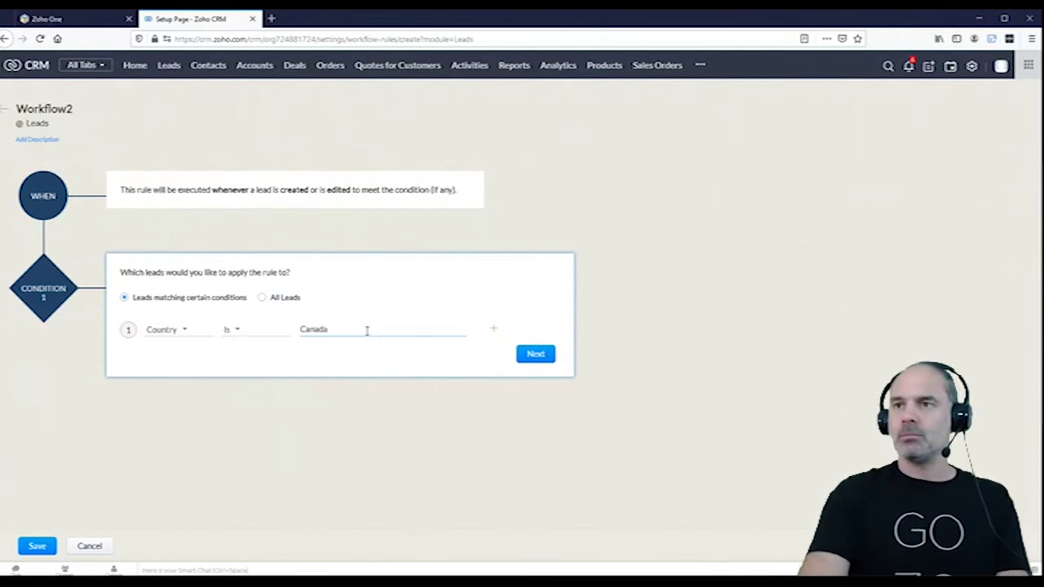
click(545, 357)
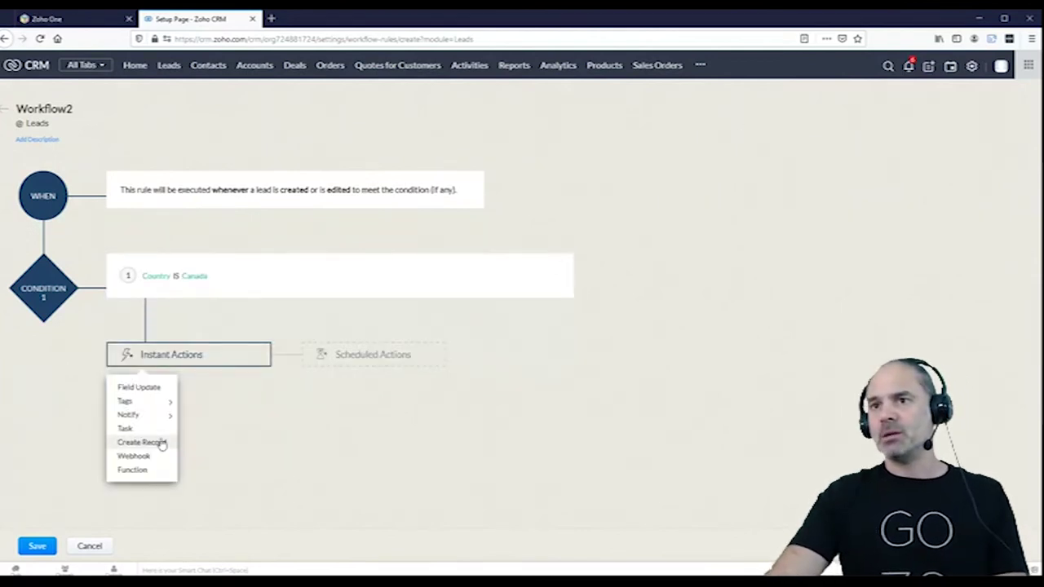
Associate the Test Email notification as an instant action and save the Workflow2 rule.
mouse_move(159, 410)
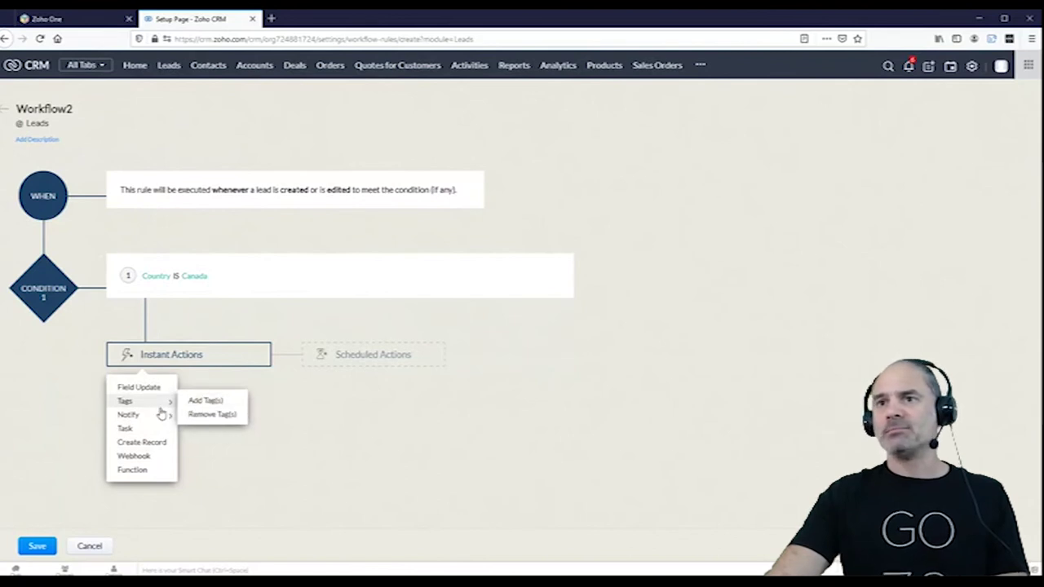
click(203, 414)
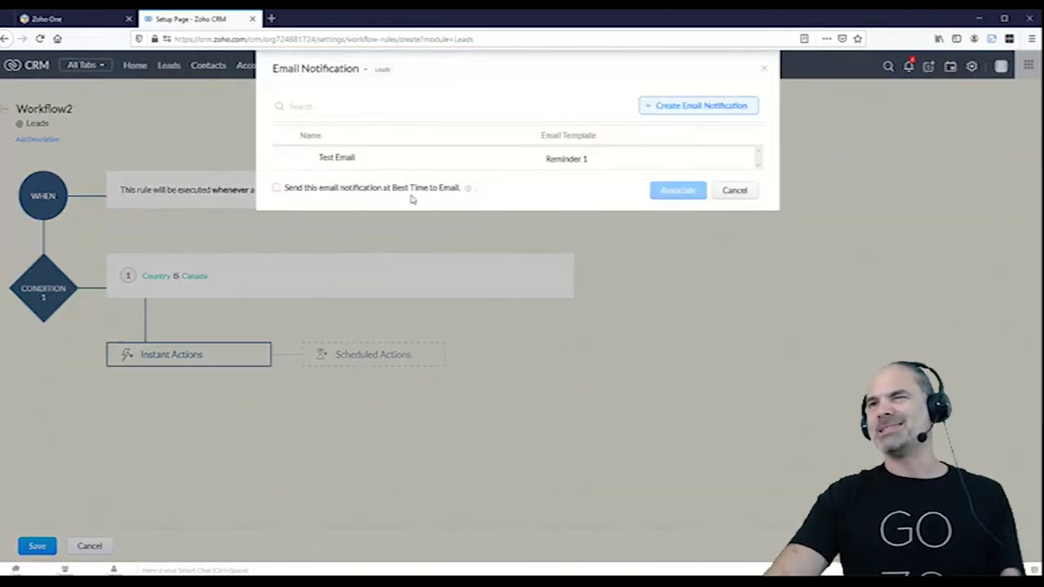
click(353, 161)
click(689, 191)
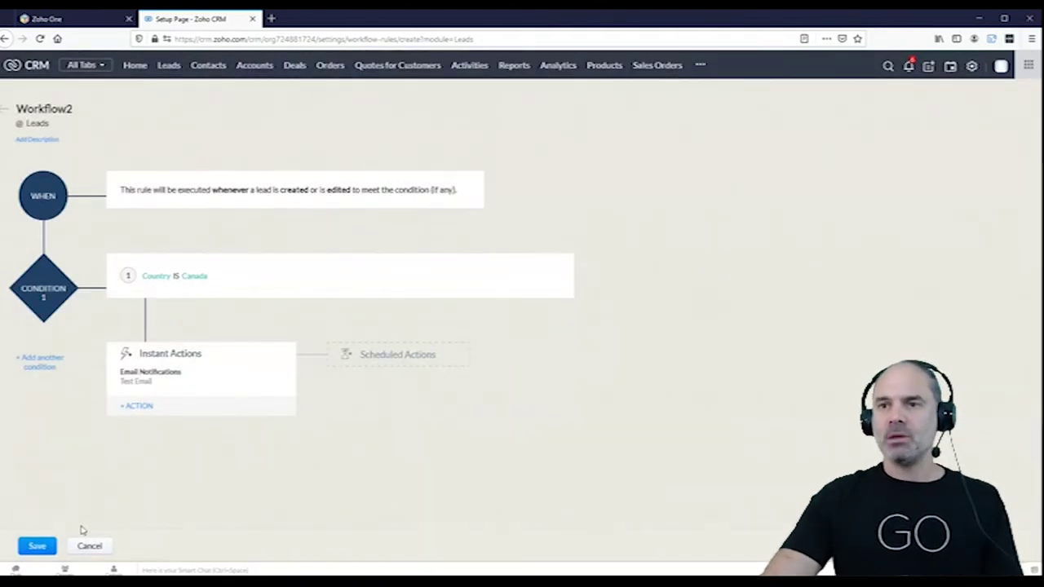
click(37, 548)
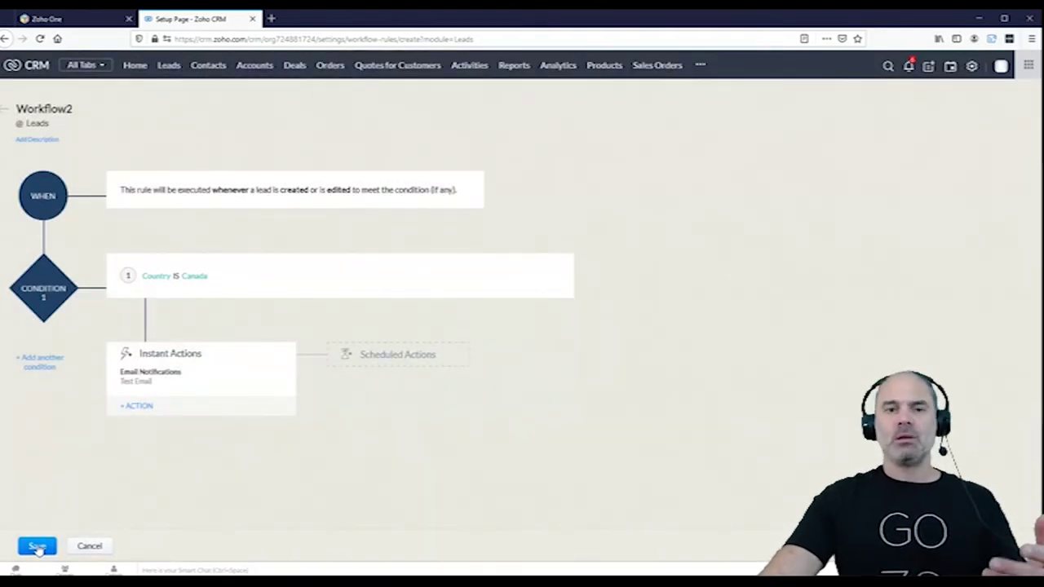